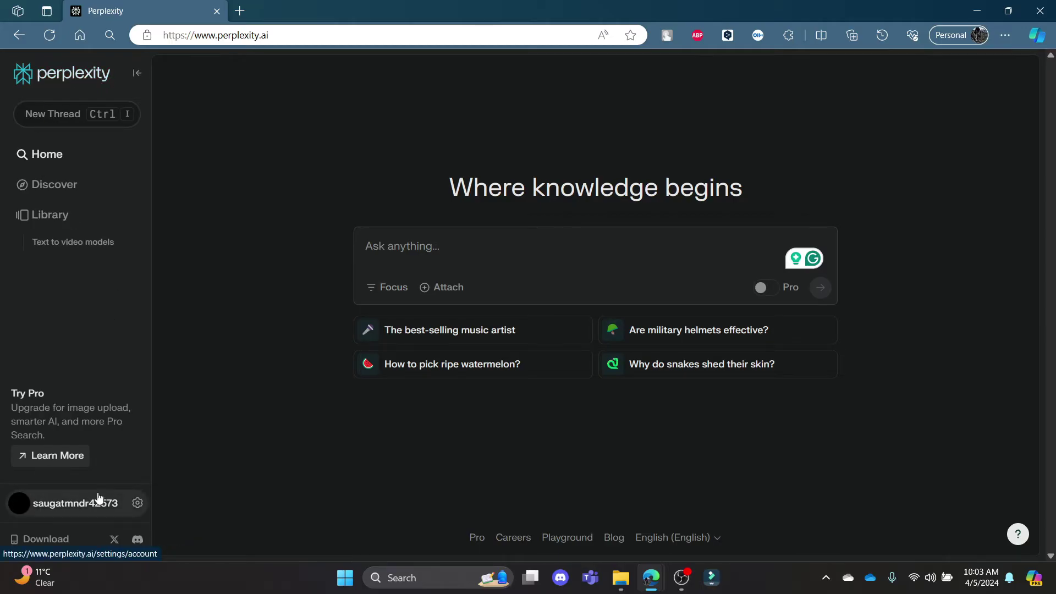
- Set the home page search focus to Reddit
click(401, 251)
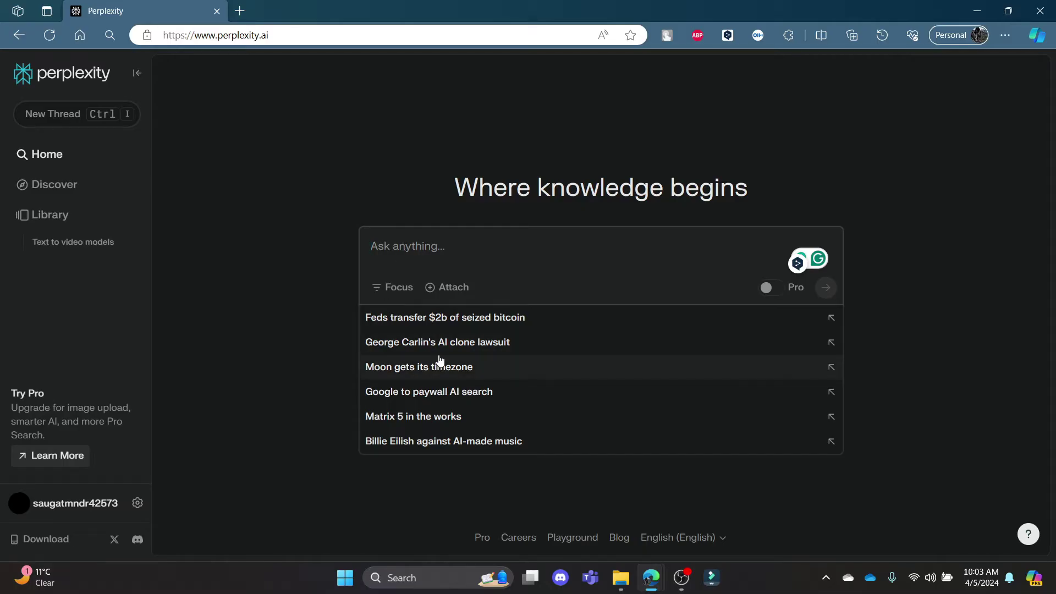
click(278, 330)
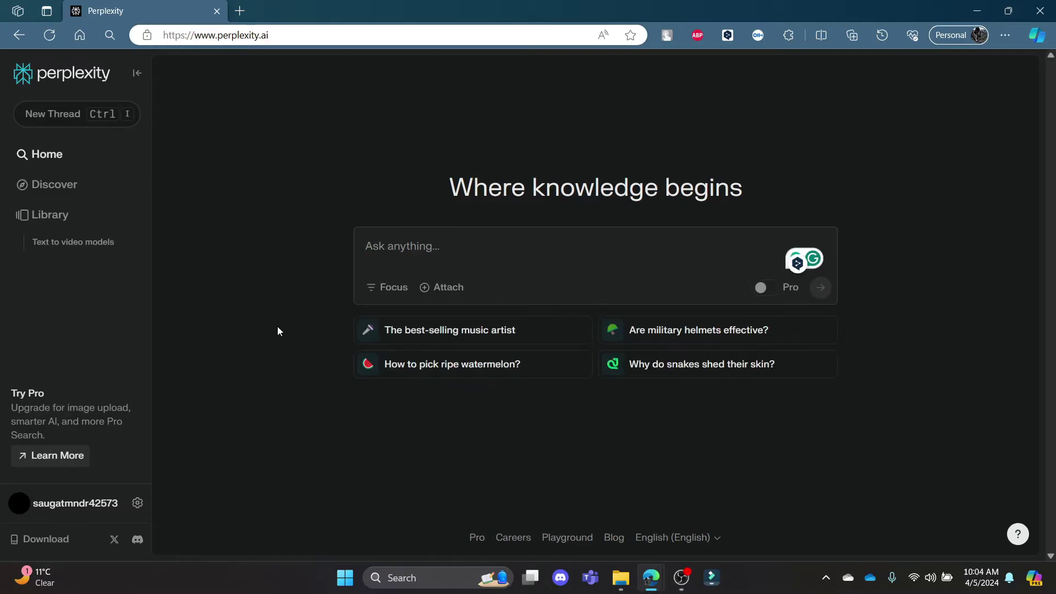
click(388, 287)
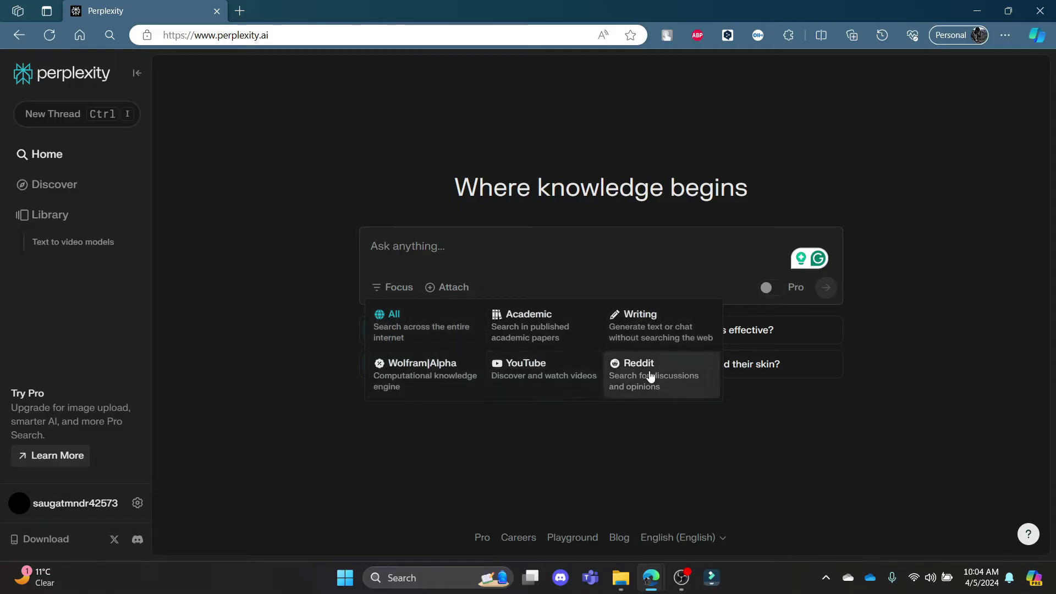
click(627, 367)
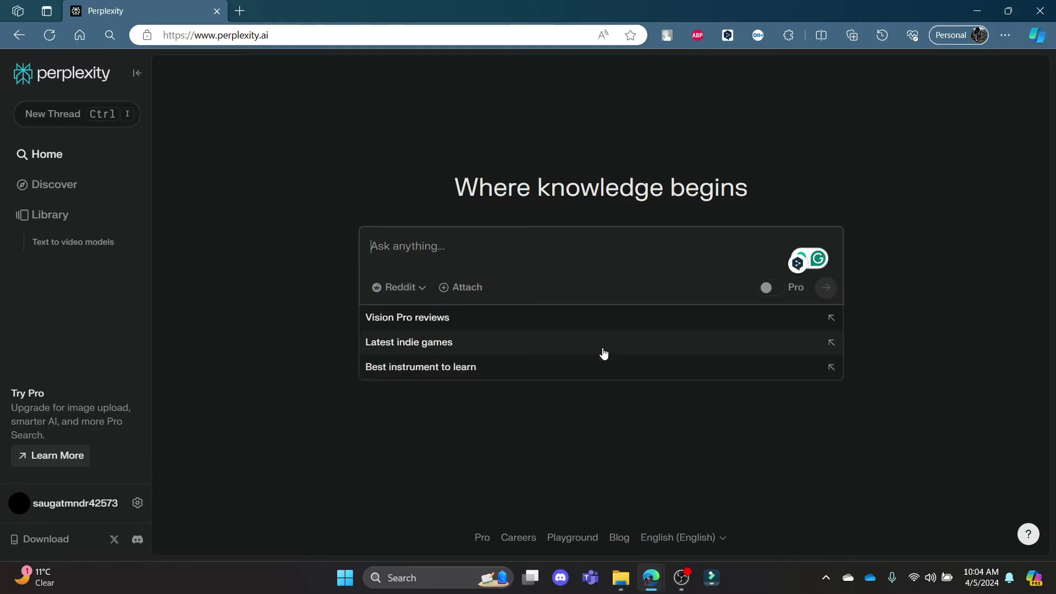
- Run the 'Vision Pro reviews' suggestion and close the opened Reddit post tab
click(445, 322)
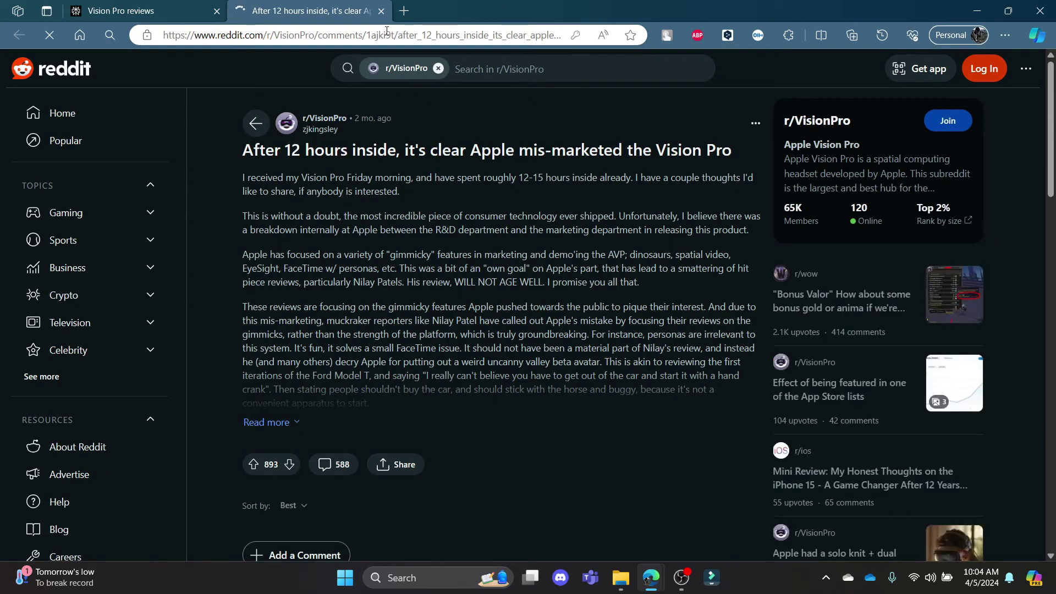
click(381, 11)
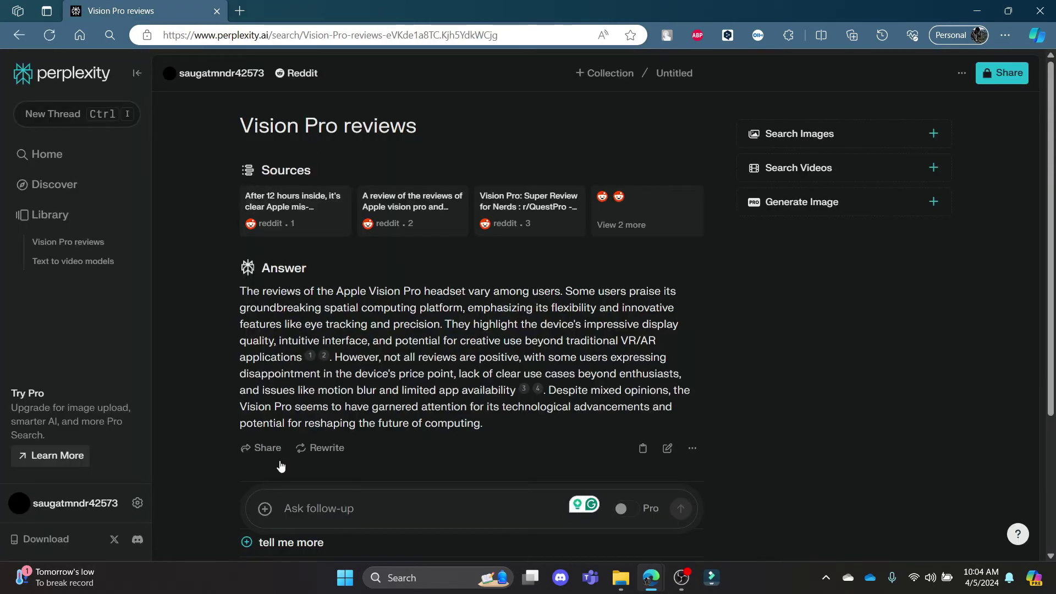
- In a new thread, switch the focus from Reddit to All, then dismiss the prompt
click(59, 113)
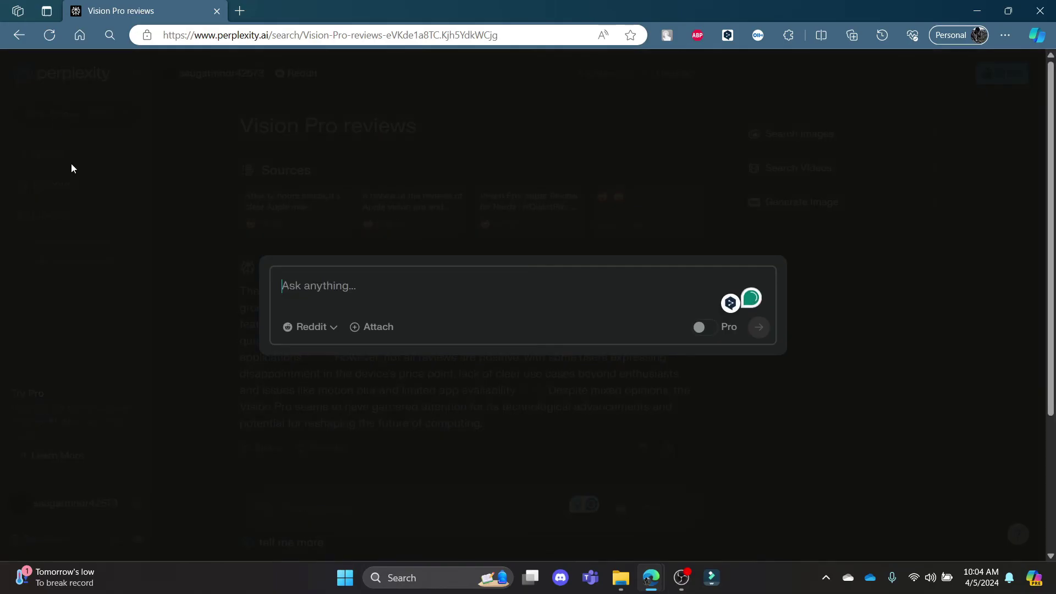
click(328, 328)
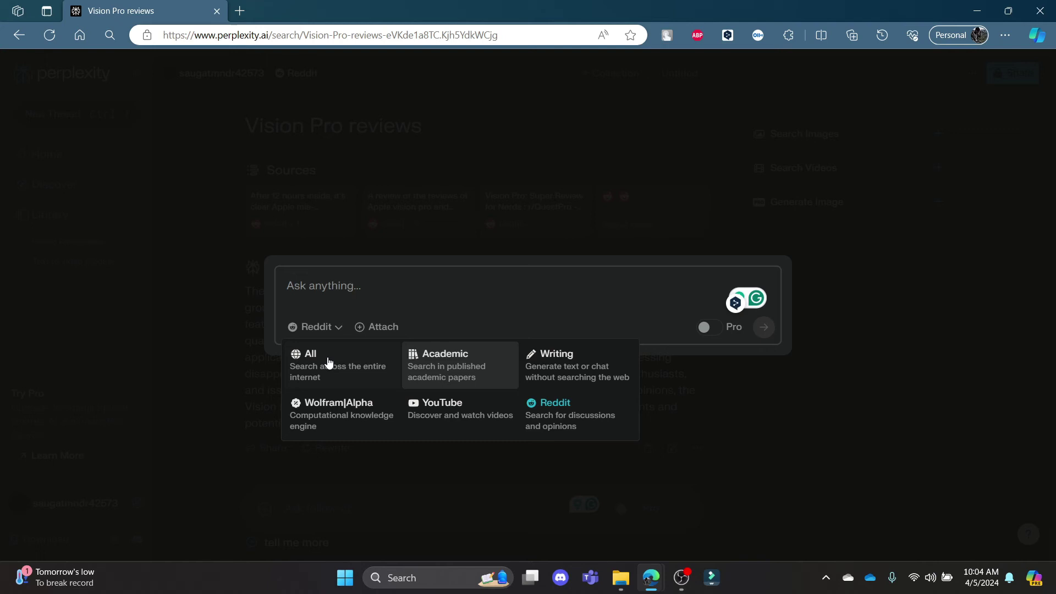
click(328, 362)
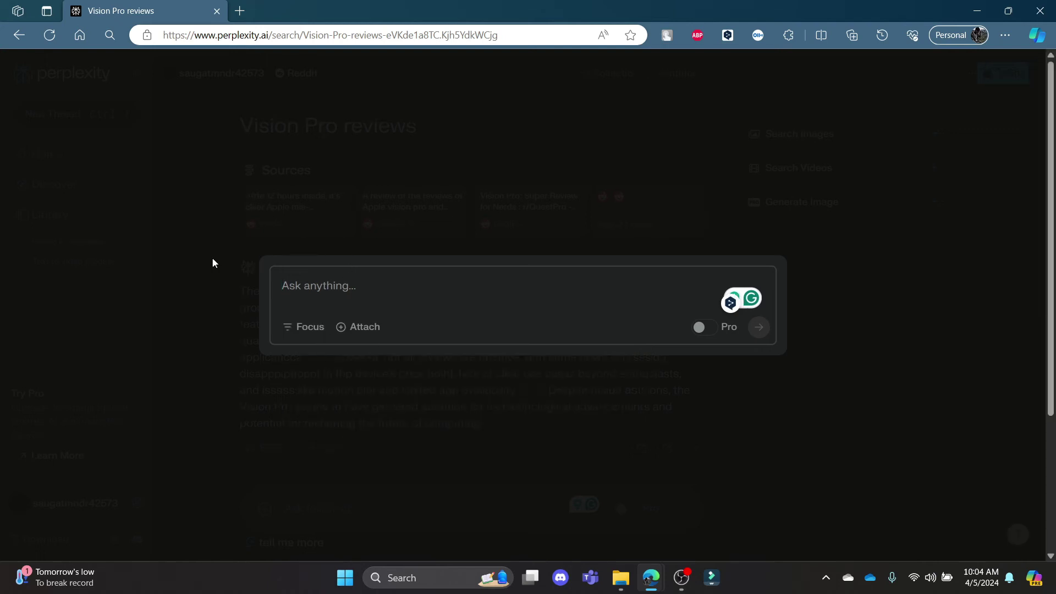
click(304, 326)
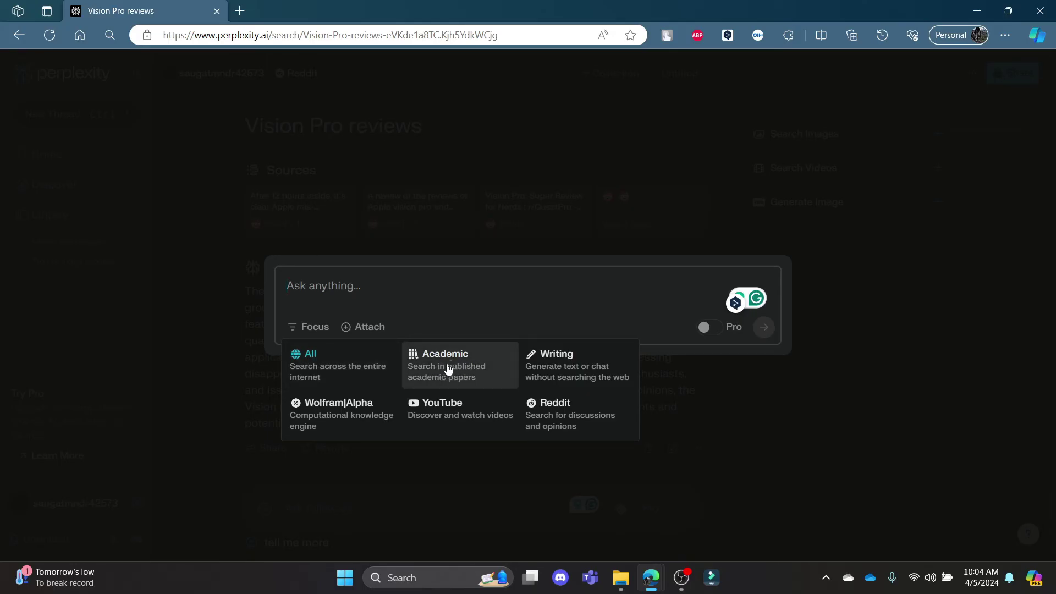
key(Escape)
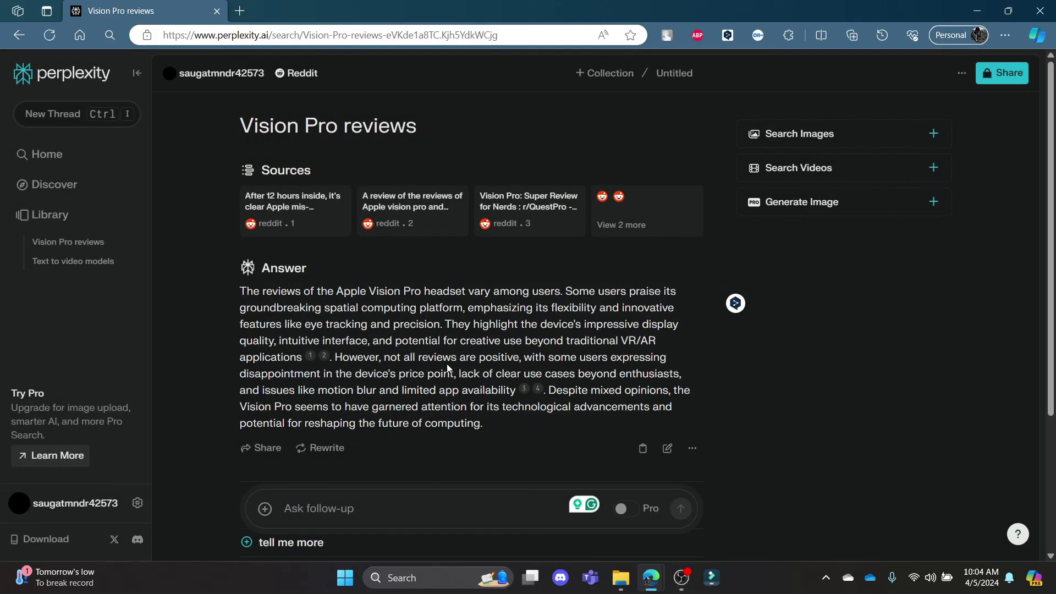
- Go to the Perplexity home page and show the Focus source dropdown under the search box
click(77, 76)
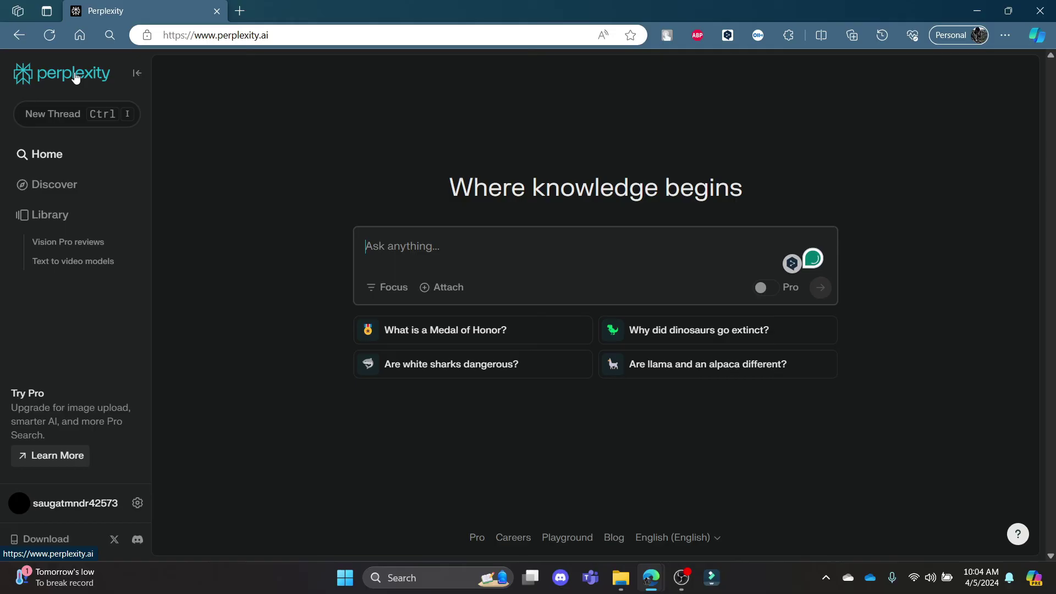
click(394, 287)
click(388, 287)
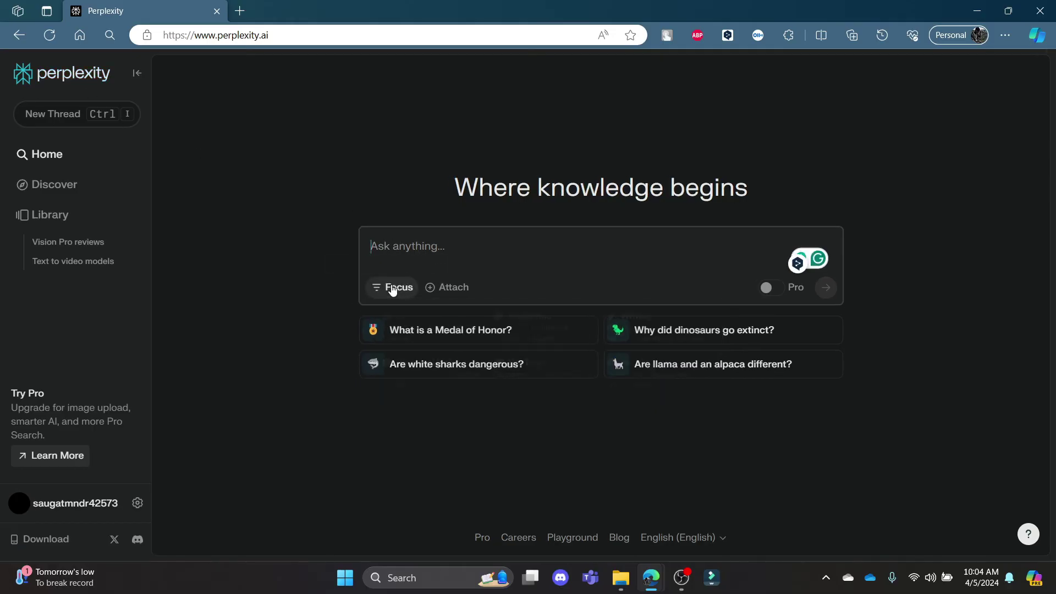
click(385, 291)
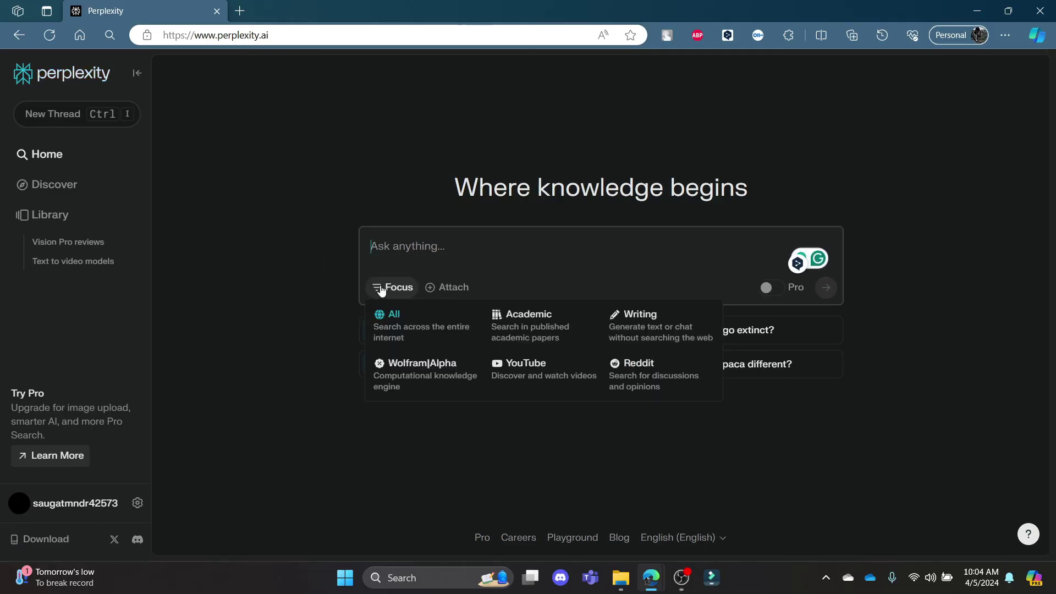